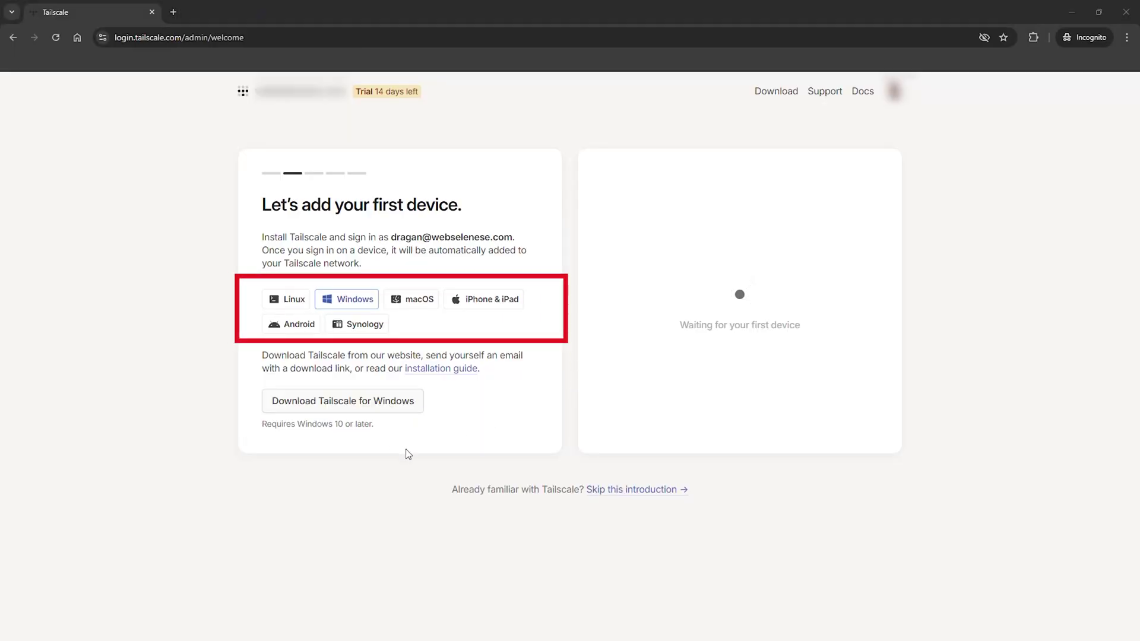
# - Download the Tailscale Windows installer, run it, and install Tailscale on the PC
pyautogui.click(383, 401)
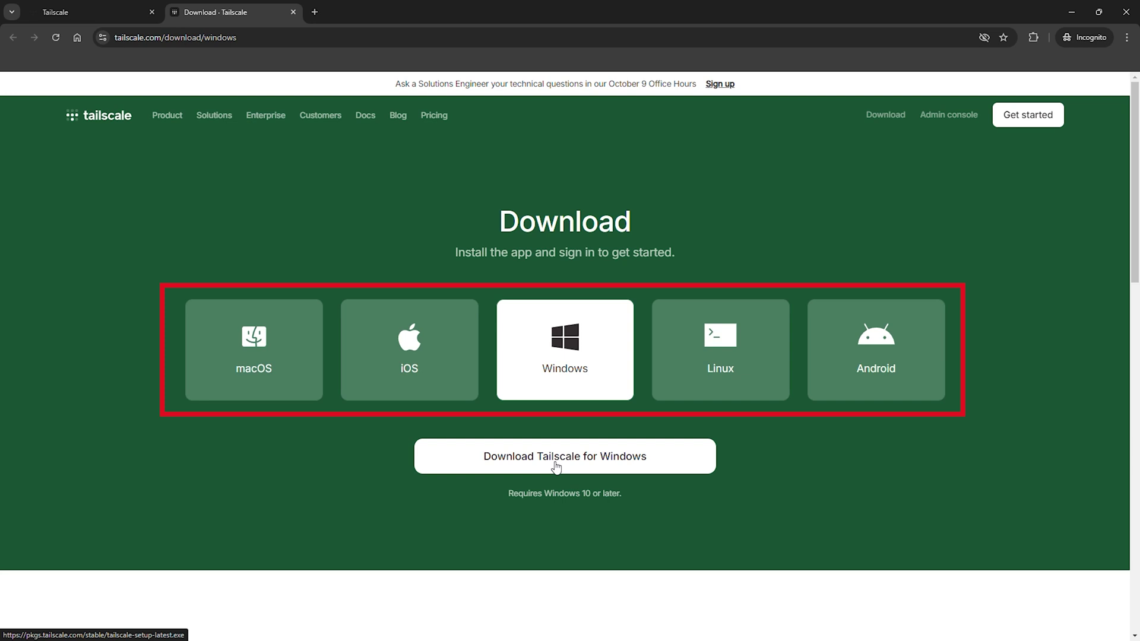
pyautogui.click(555, 467)
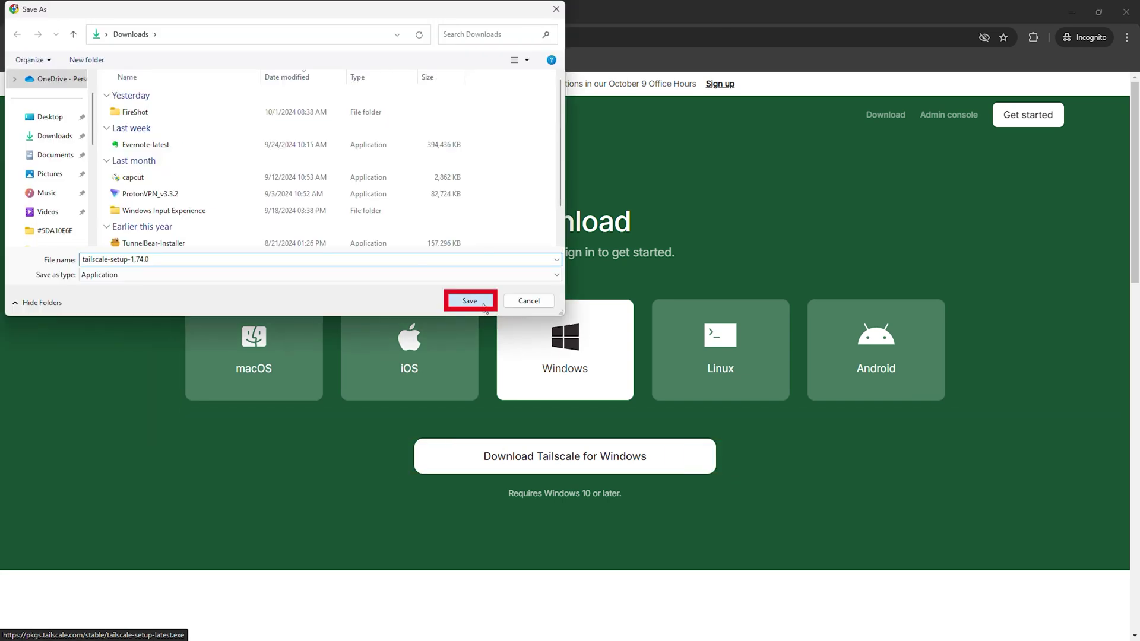
pyautogui.click(468, 369)
pyautogui.click(919, 100)
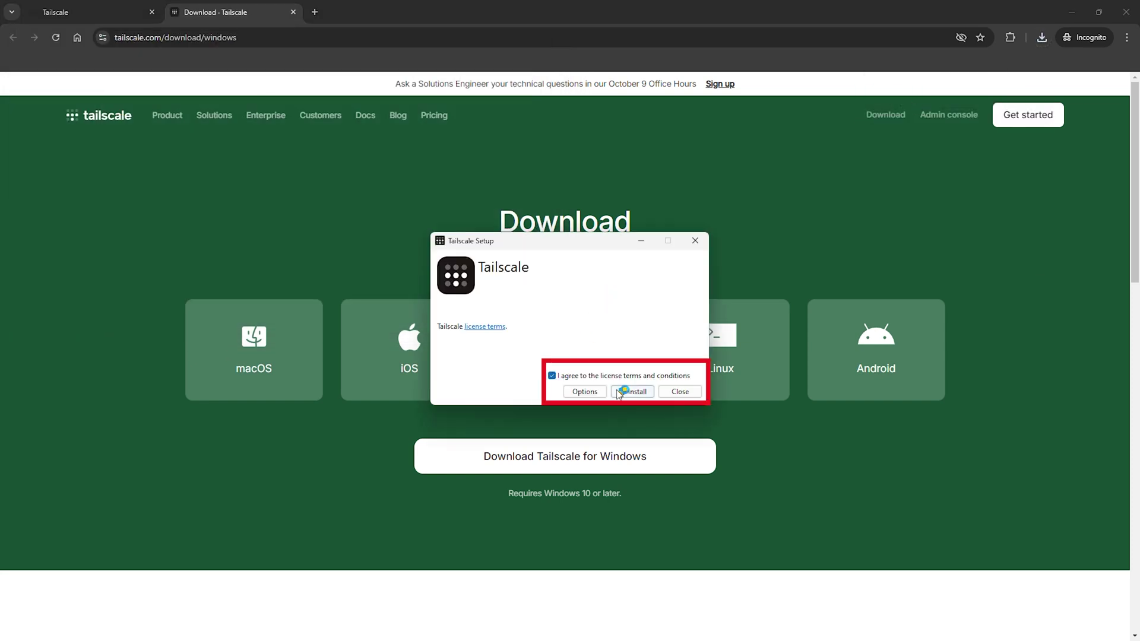
pyautogui.click(614, 390)
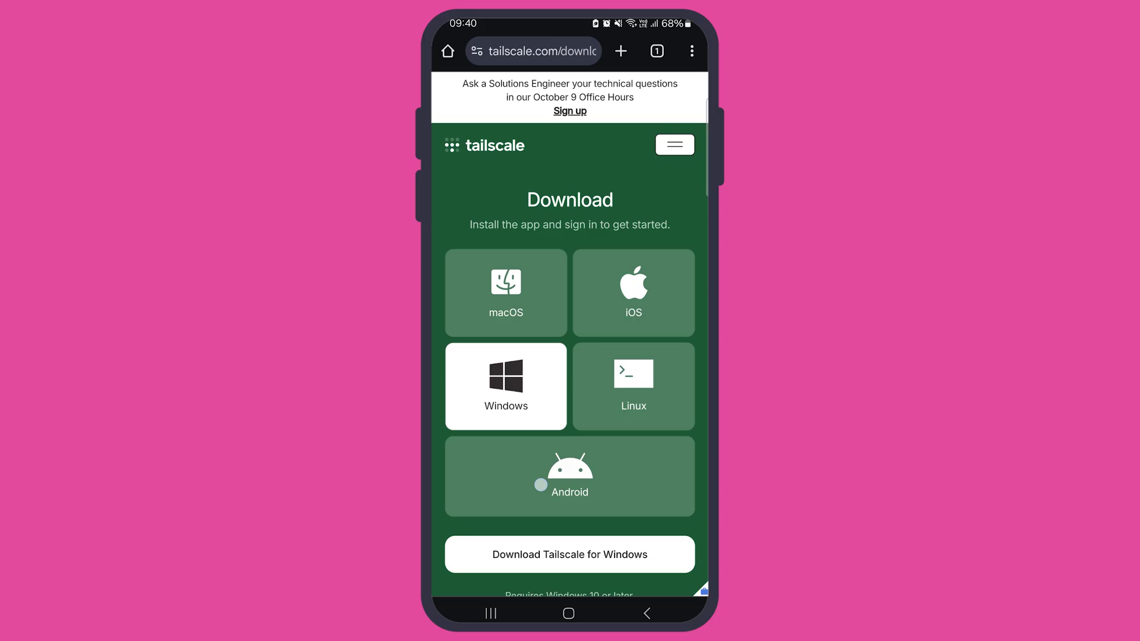
pyautogui.click(540, 485)
# - Install the Tailscale app on the Android phone from Google Play
pyautogui.scroll(-3, 570, 356)
pyautogui.click(569, 526)
pyautogui.click(570, 283)
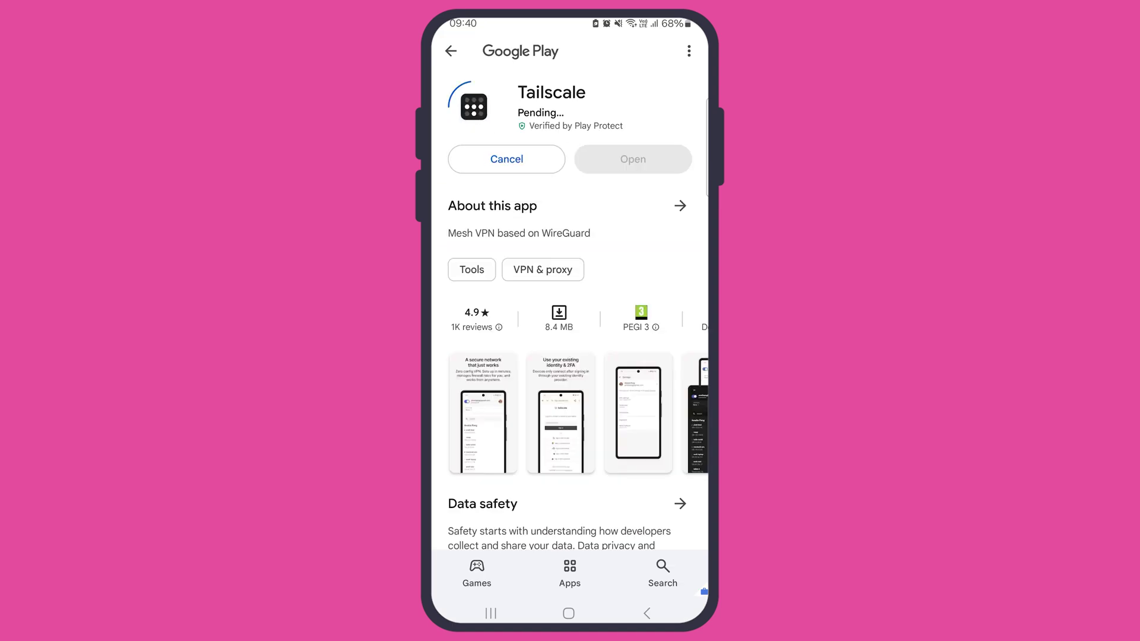
# - Open the Tailscale app, allow the VPN request, sign in and connect the phone
pyautogui.click(626, 159)
pyautogui.click(570, 302)
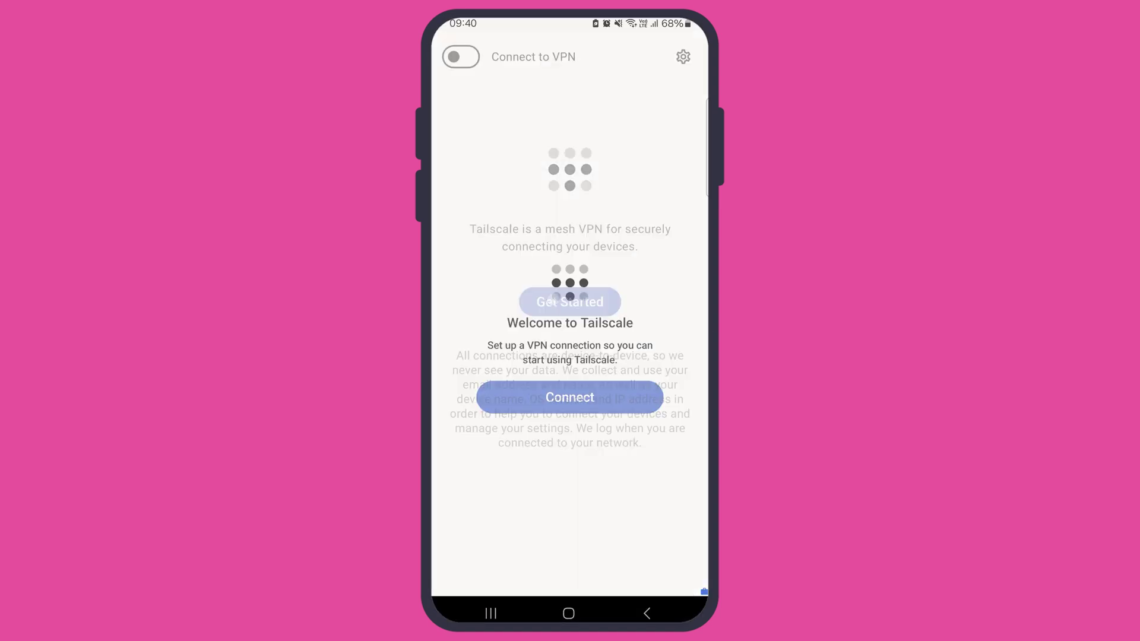
pyautogui.click(570, 397)
pyautogui.click(631, 554)
pyautogui.click(570, 397)
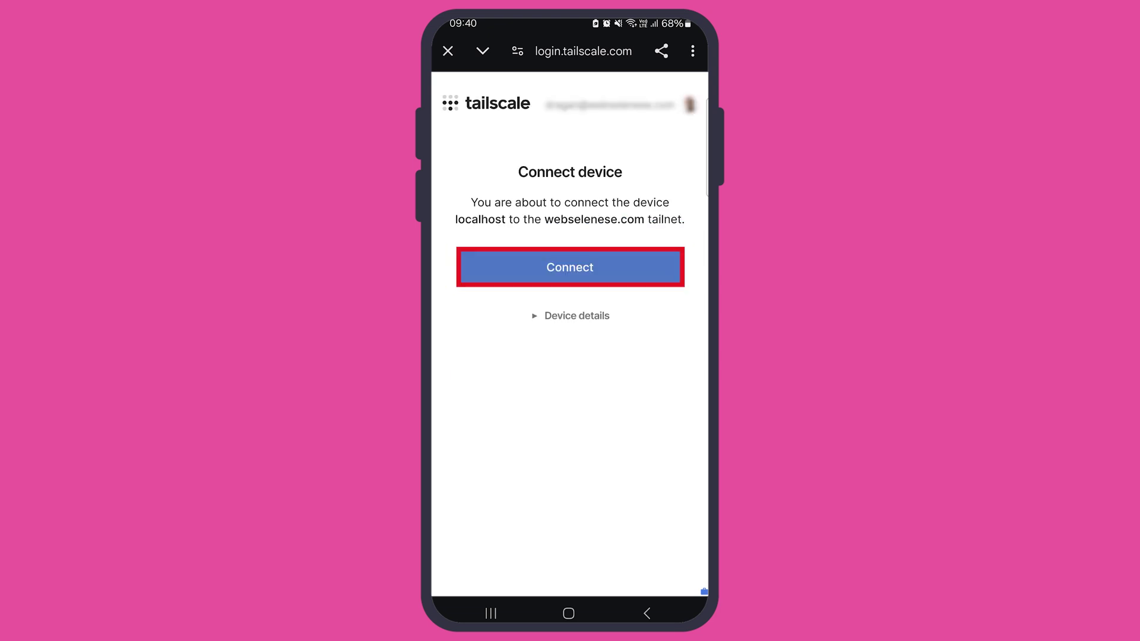
pyautogui.click(494, 268)
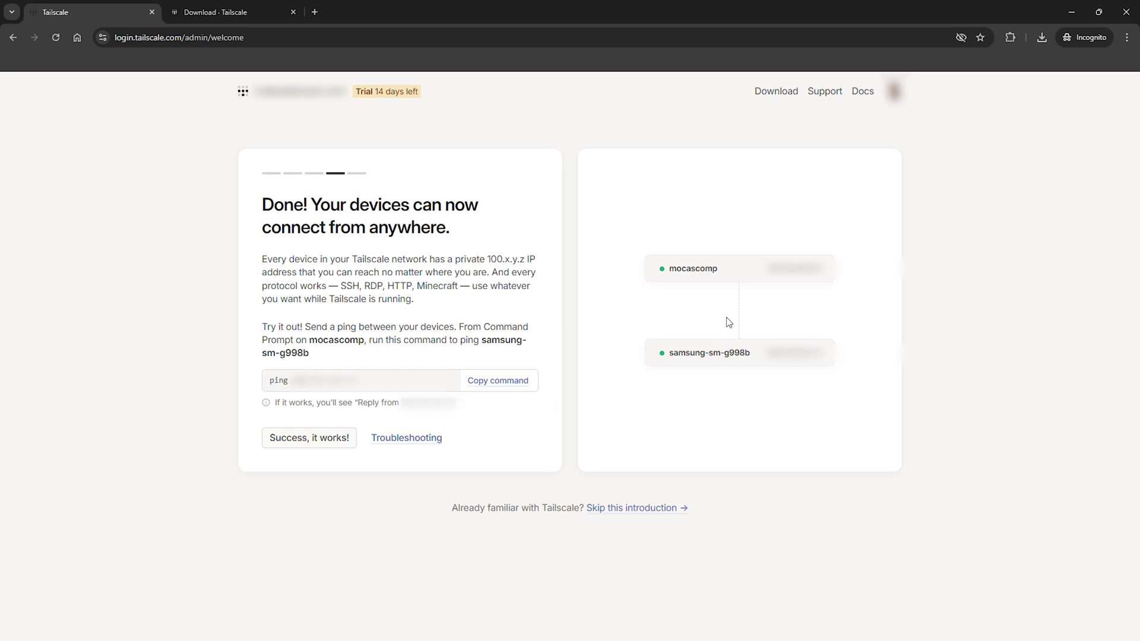
# - Mark the device ping test as 'Success, it works!' on the welcome page
pyautogui.click(331, 441)
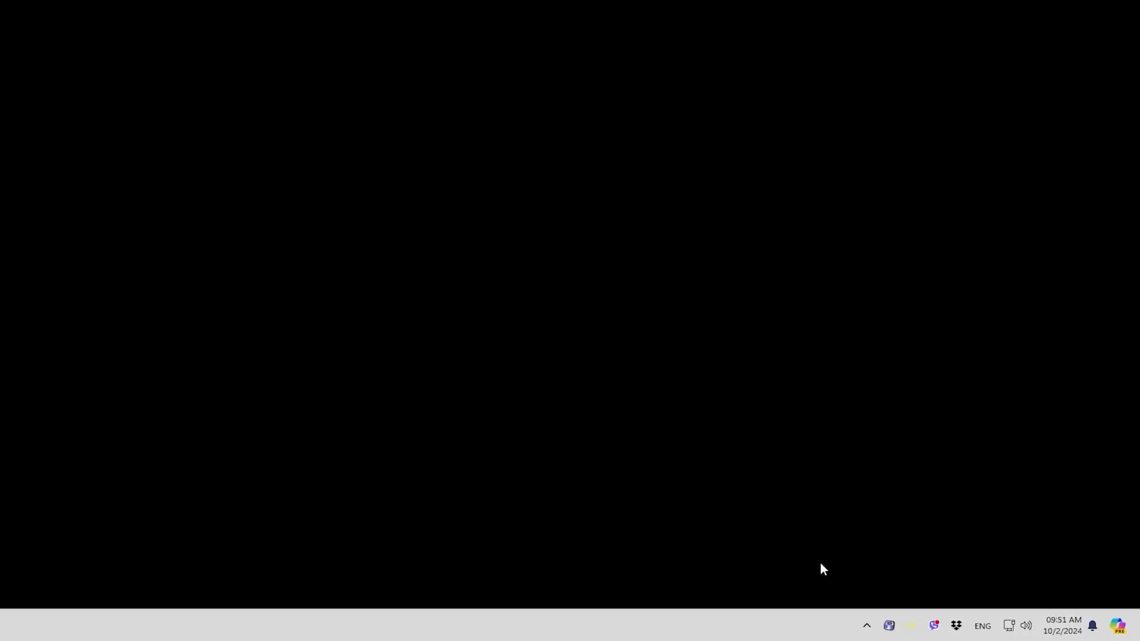
# - From the Windows tray Tailscale menu, choose Exit nodes > Run exit node and confirm Yes
pyautogui.click(866, 625)
pyautogui.click(811, 498)
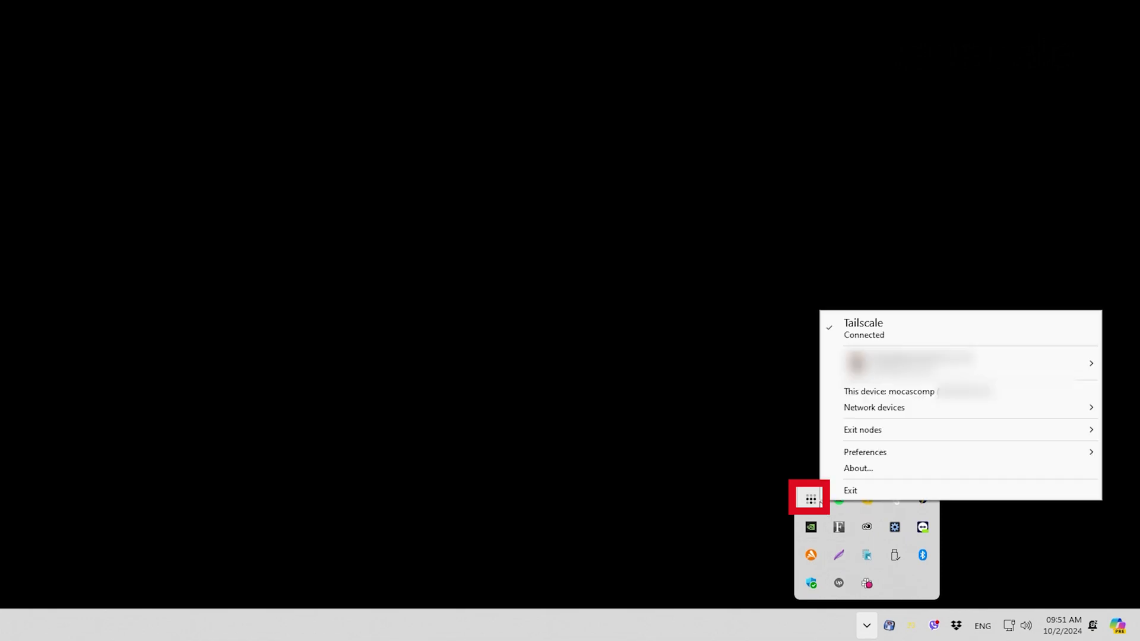
pyautogui.moveTo(843, 429)
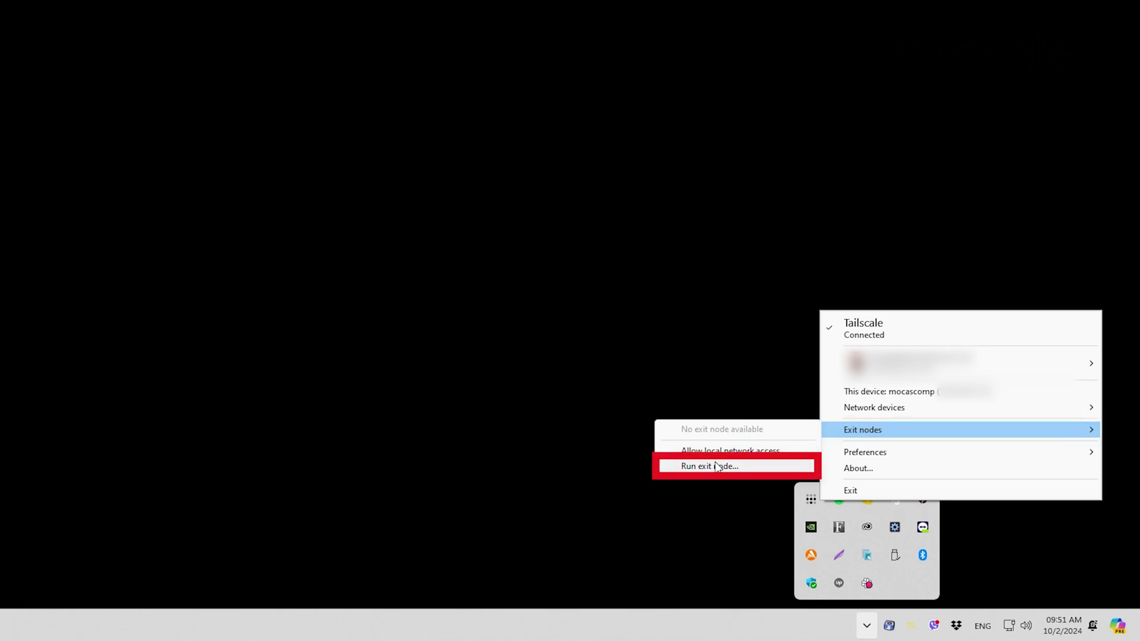
pyautogui.click(714, 466)
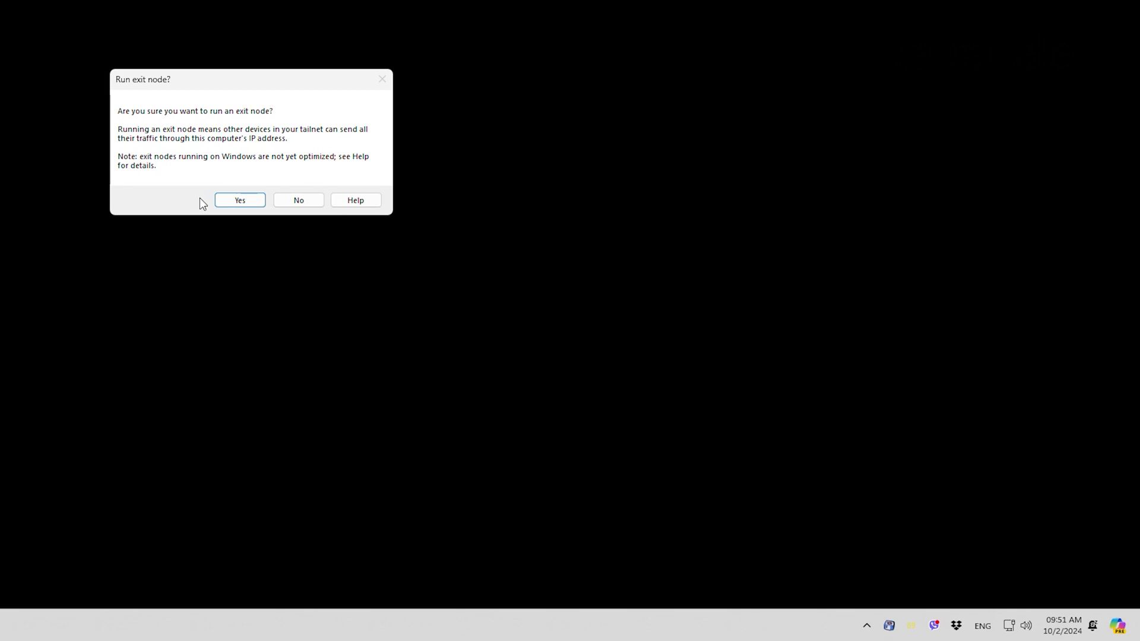
pyautogui.click(224, 200)
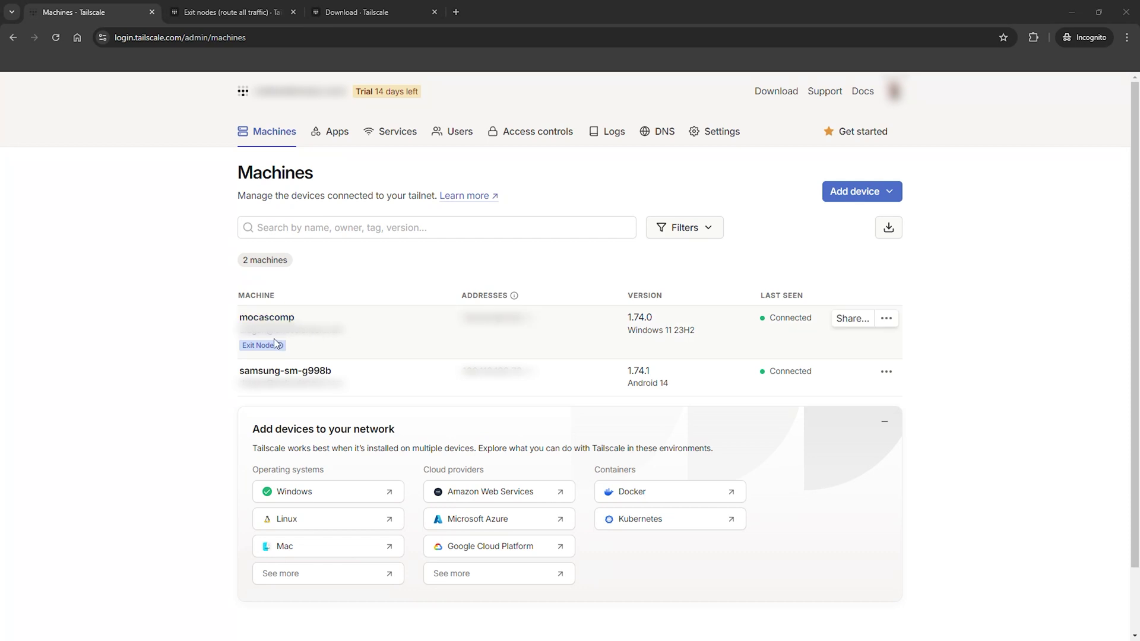
pyautogui.moveTo(279, 347)
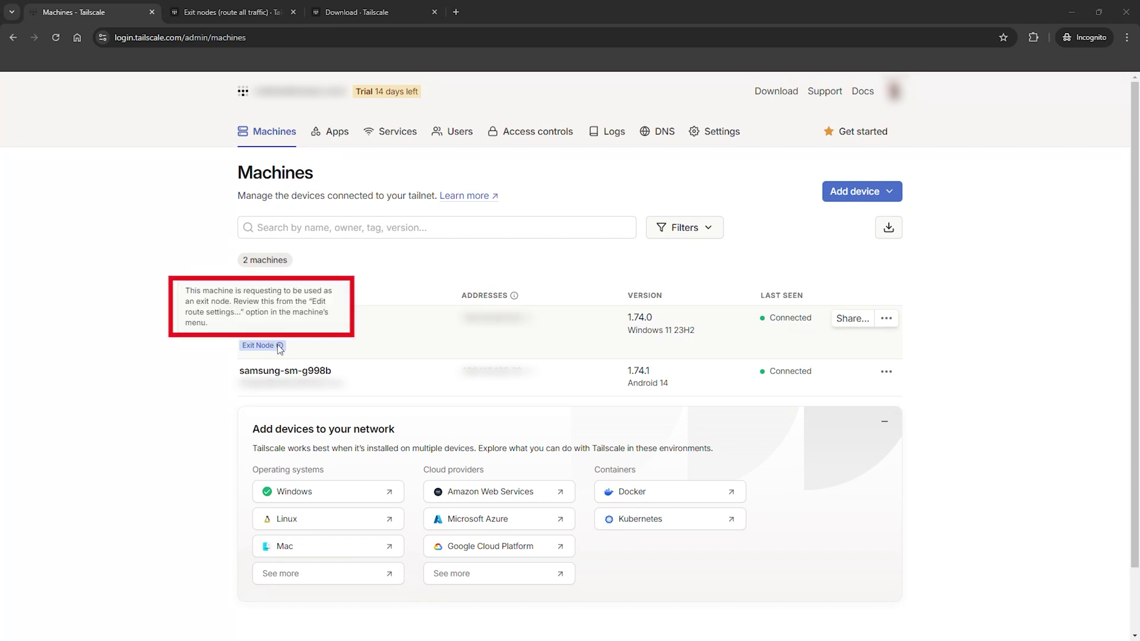
# - Tick Use as exit node in mocascomp's route settings and save
pyautogui.click(890, 322)
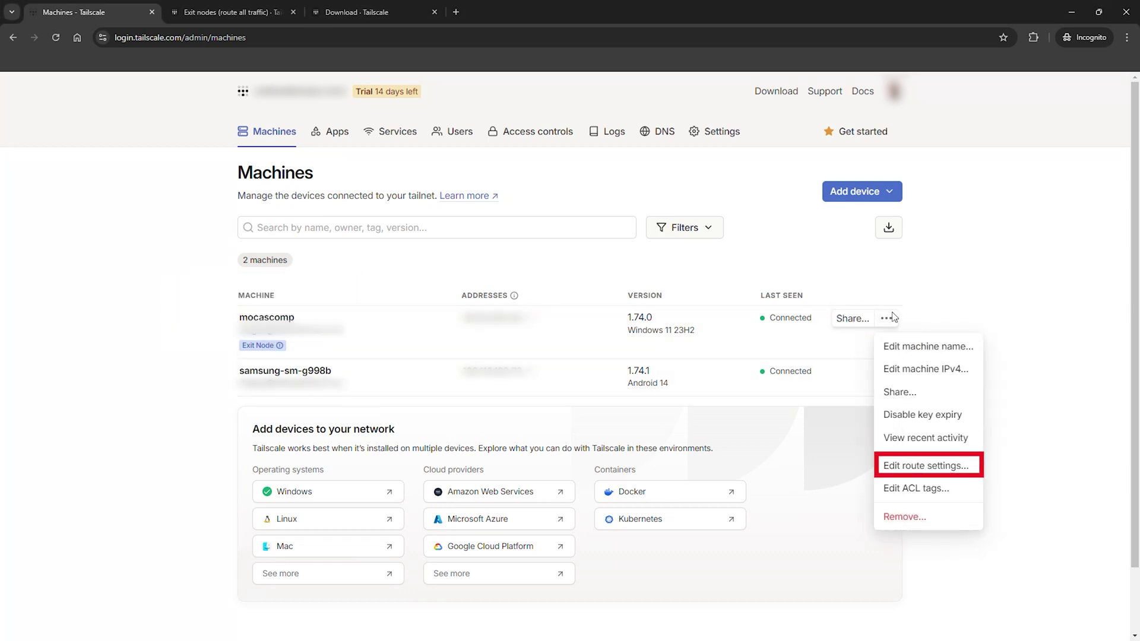
pyautogui.click(915, 465)
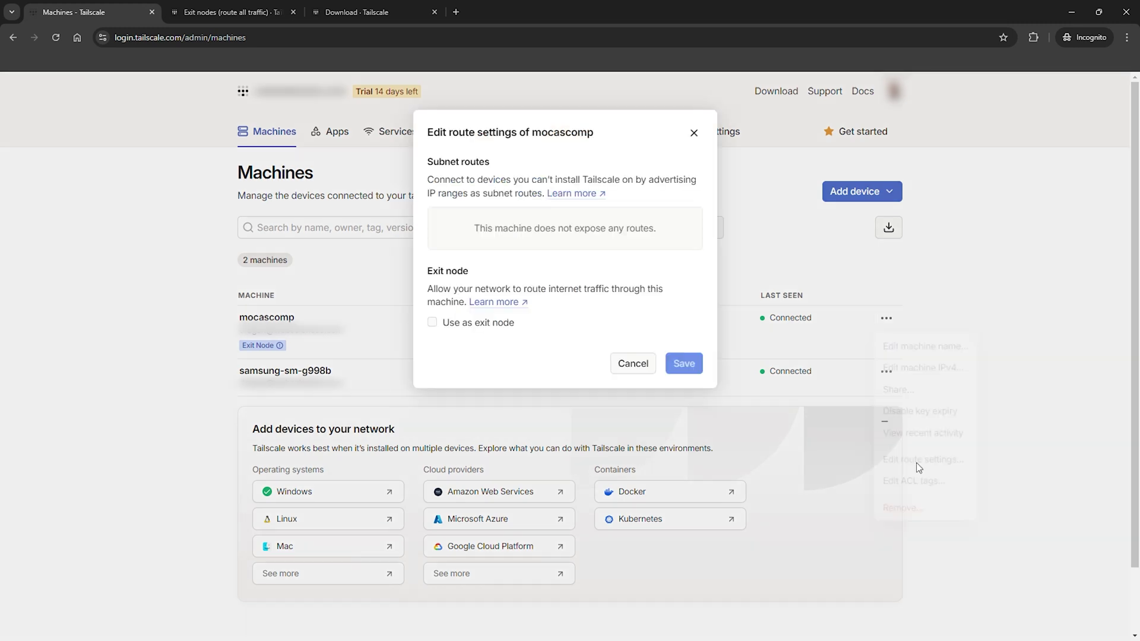
pyautogui.click(442, 325)
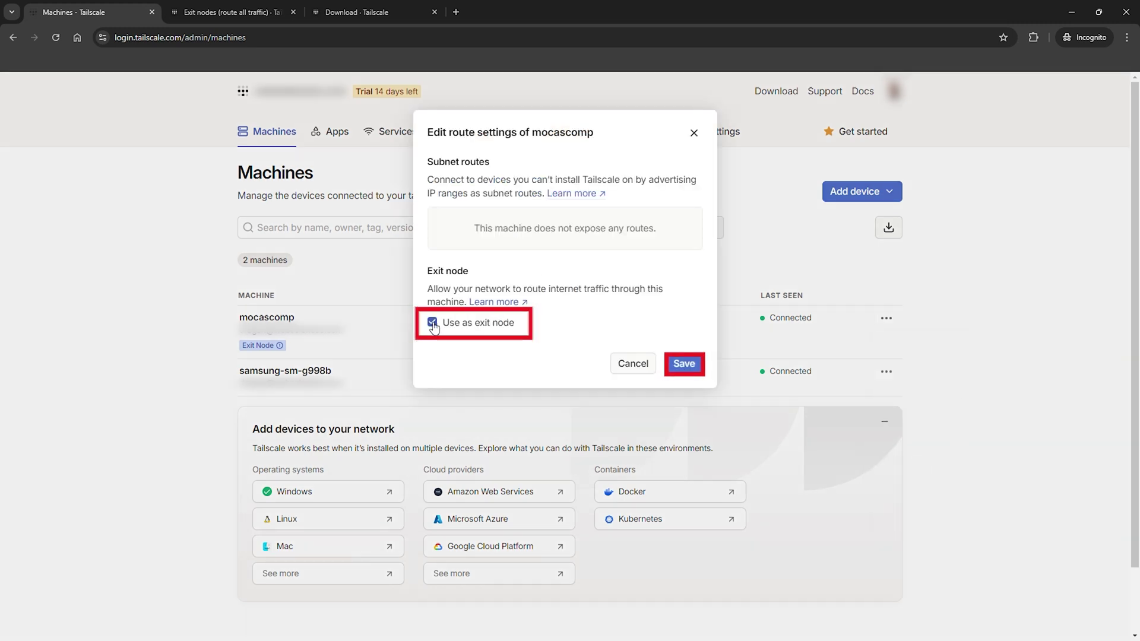
pyautogui.click(684, 364)
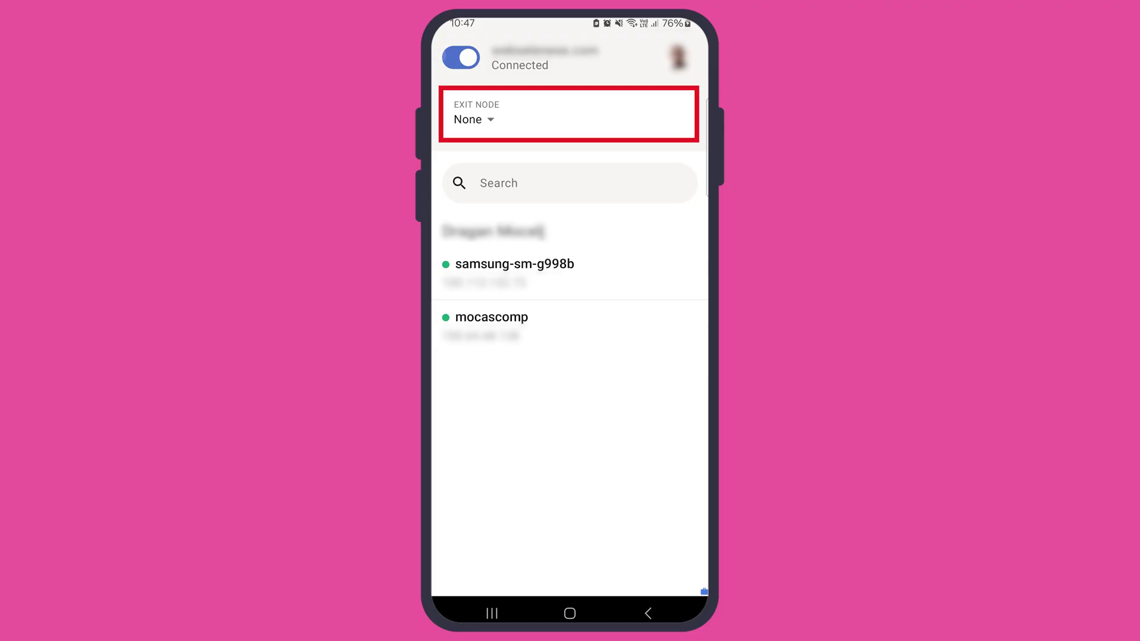
# - Select mocascomp from the phone's exit node list
pyautogui.click(469, 119)
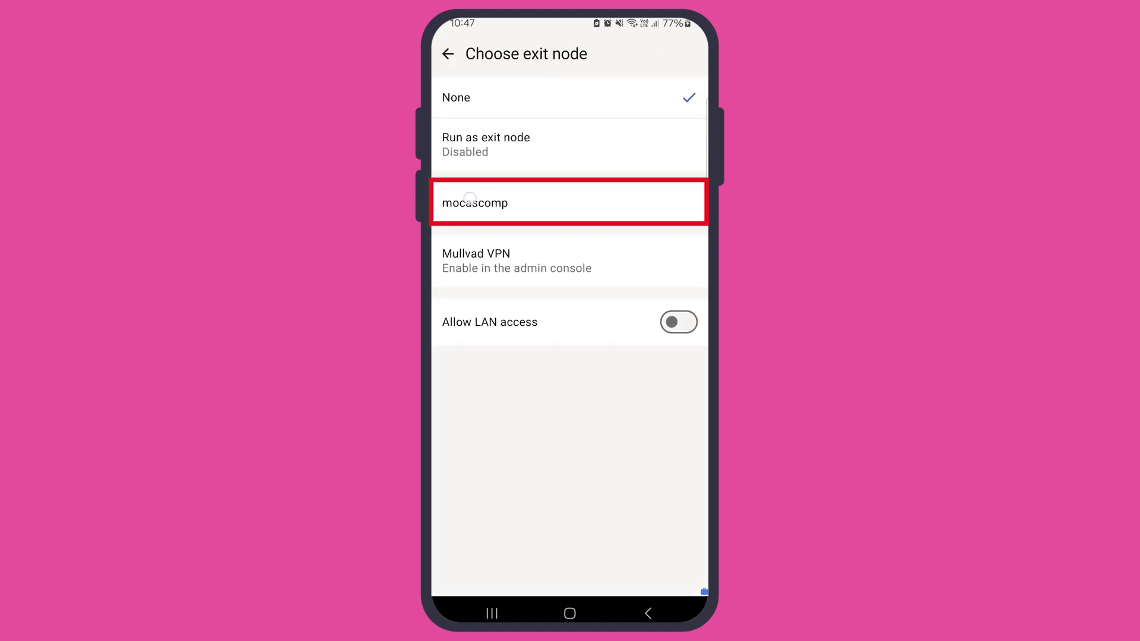
pyautogui.click(470, 198)
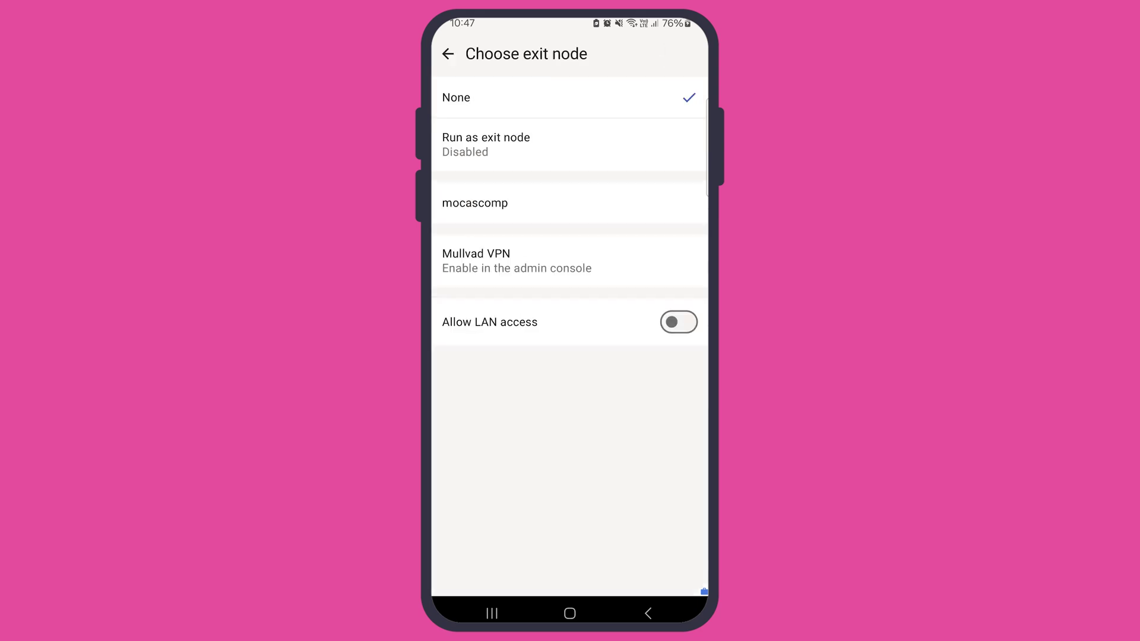
pyautogui.click(469, 198)
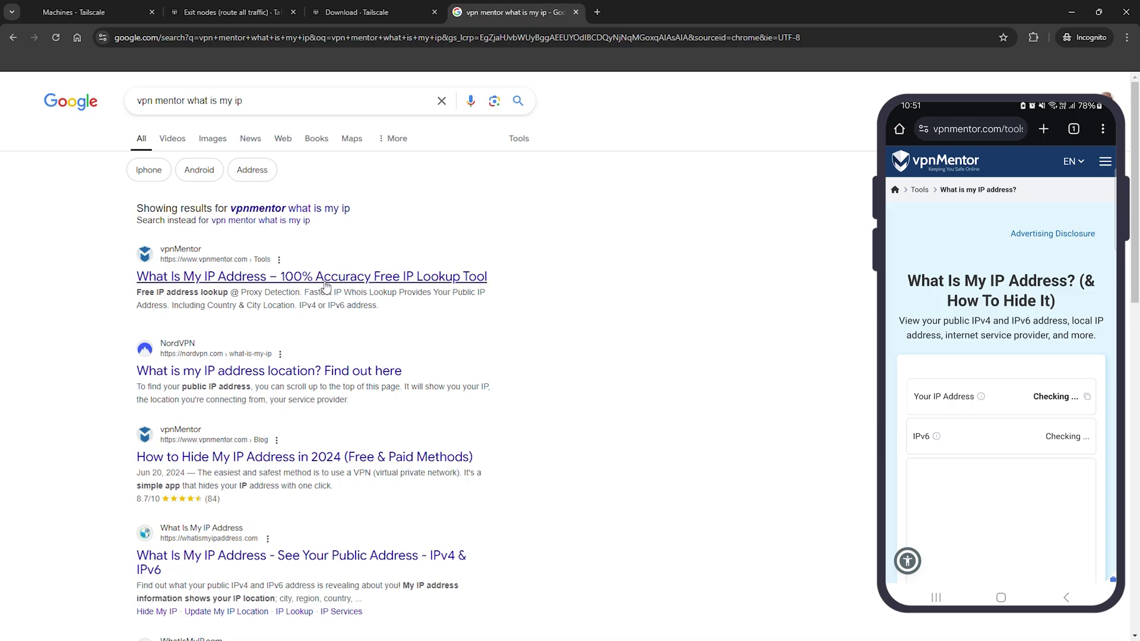
# - Open the vpnMentor 'What Is My IP Address' search result
pyautogui.click(329, 287)
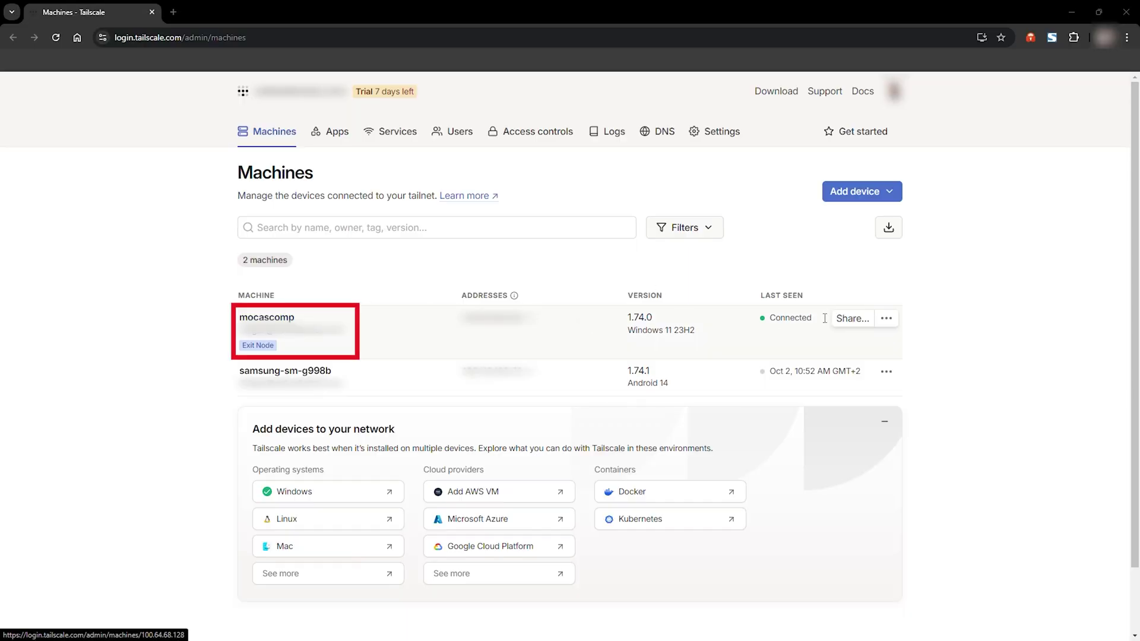
# - Untick Use as exit node in mocascomp's route settings and save
pyautogui.click(887, 318)
pyautogui.click(919, 466)
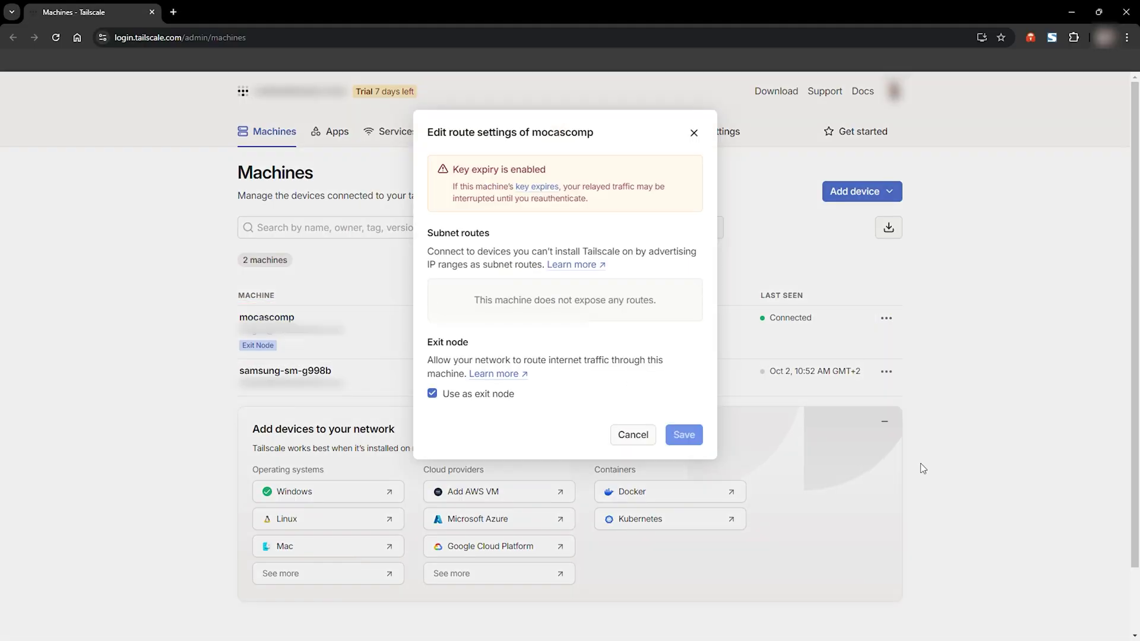
pyautogui.click(432, 394)
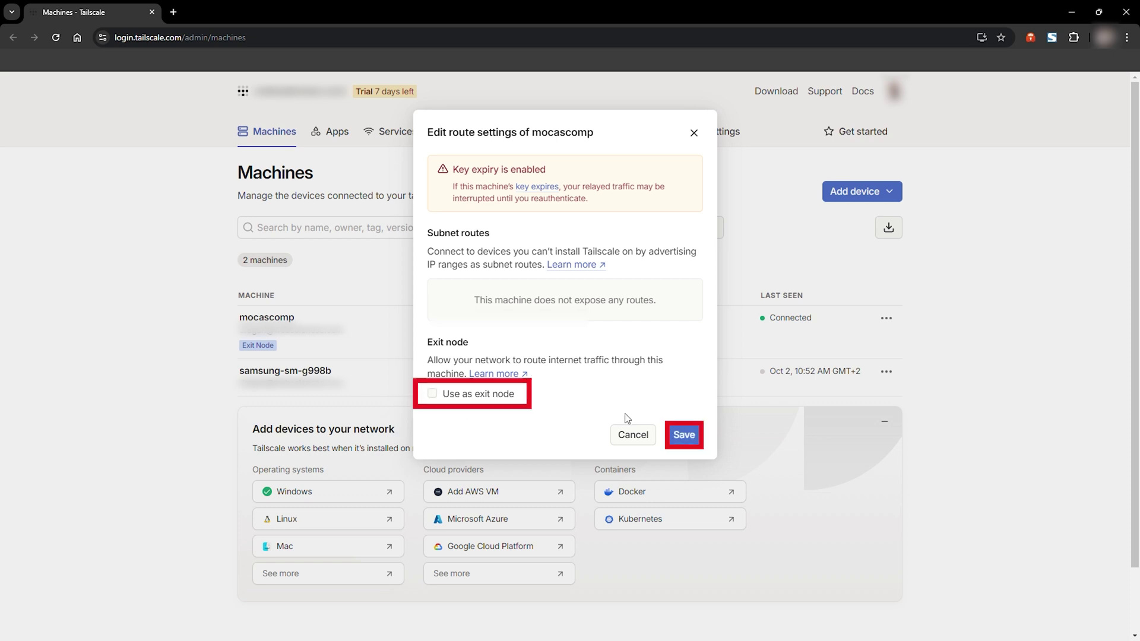
pyautogui.click(683, 434)
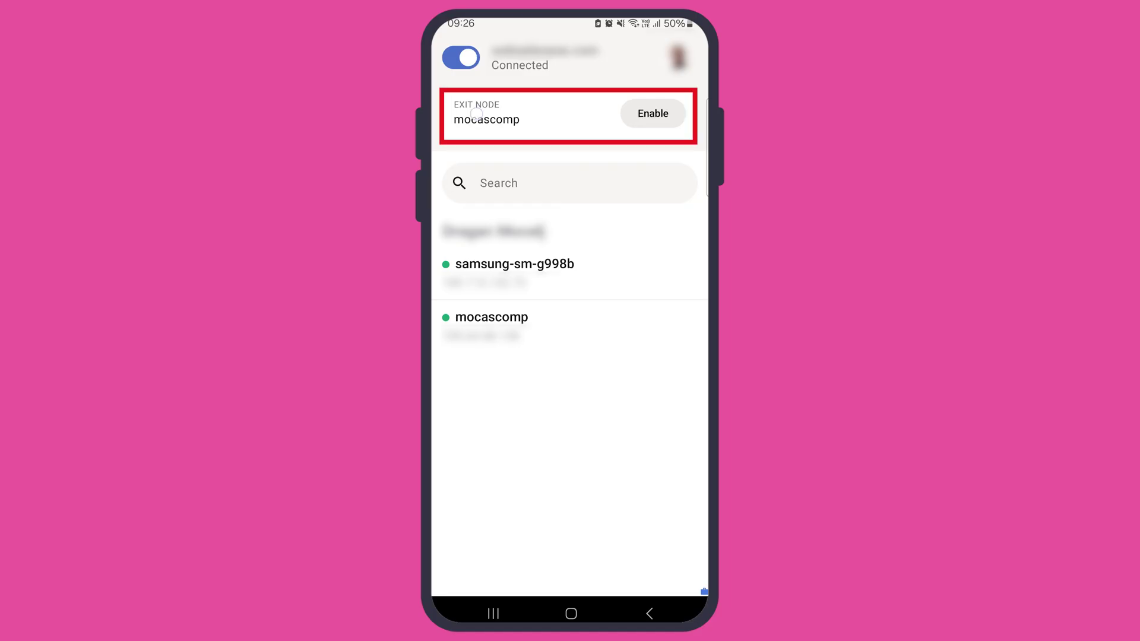
# - Start running the Android phone as an exit node
pyautogui.click(477, 114)
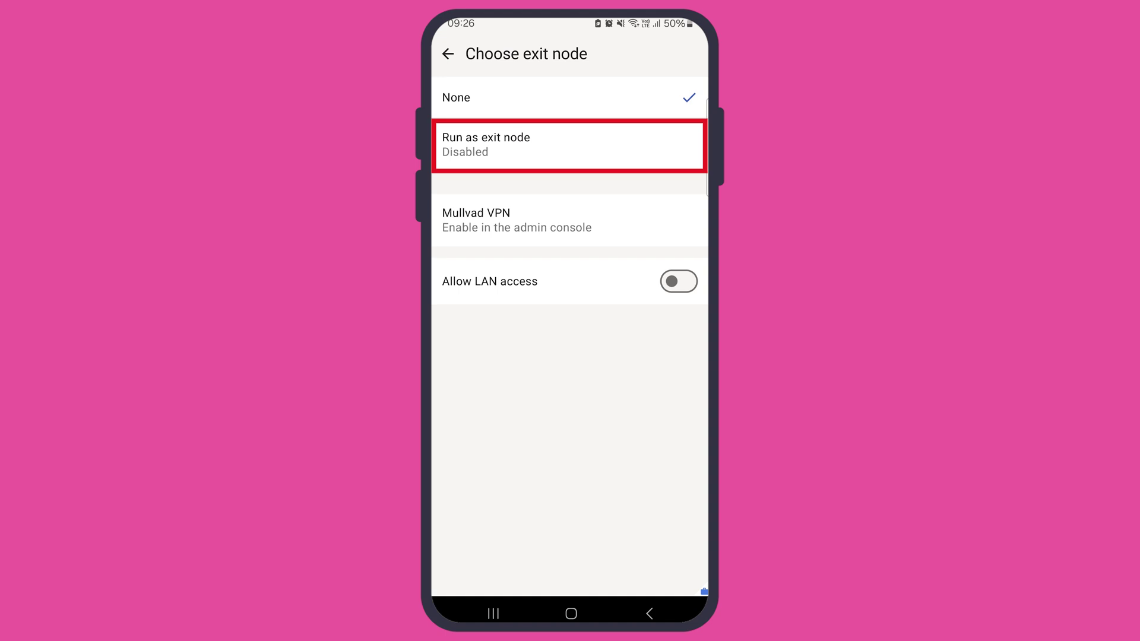
pyautogui.click(477, 144)
pyautogui.click(590, 476)
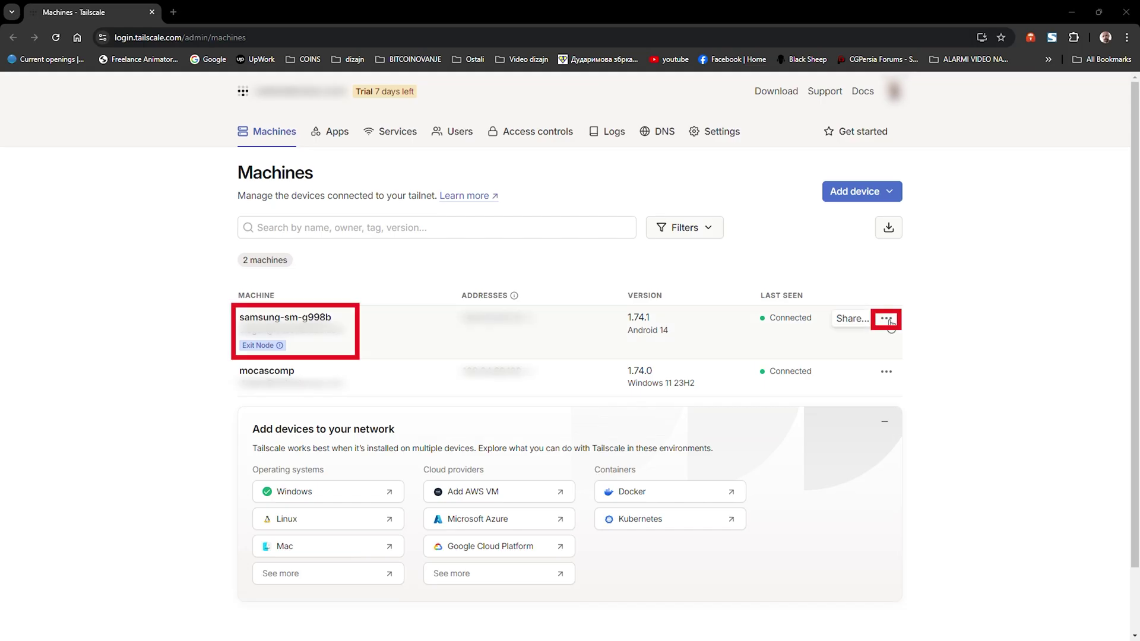
# - Approve samsung-sm-g998b as an exit node in its route settings and save
pyautogui.click(885, 318)
pyautogui.click(920, 461)
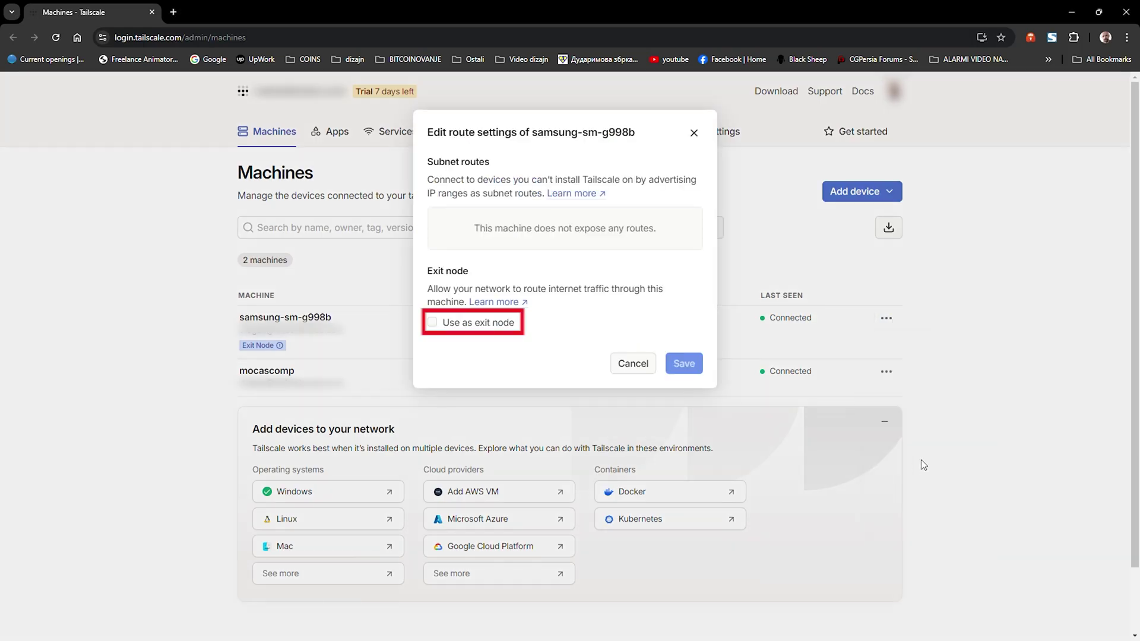
pyautogui.click(432, 322)
pyautogui.click(684, 363)
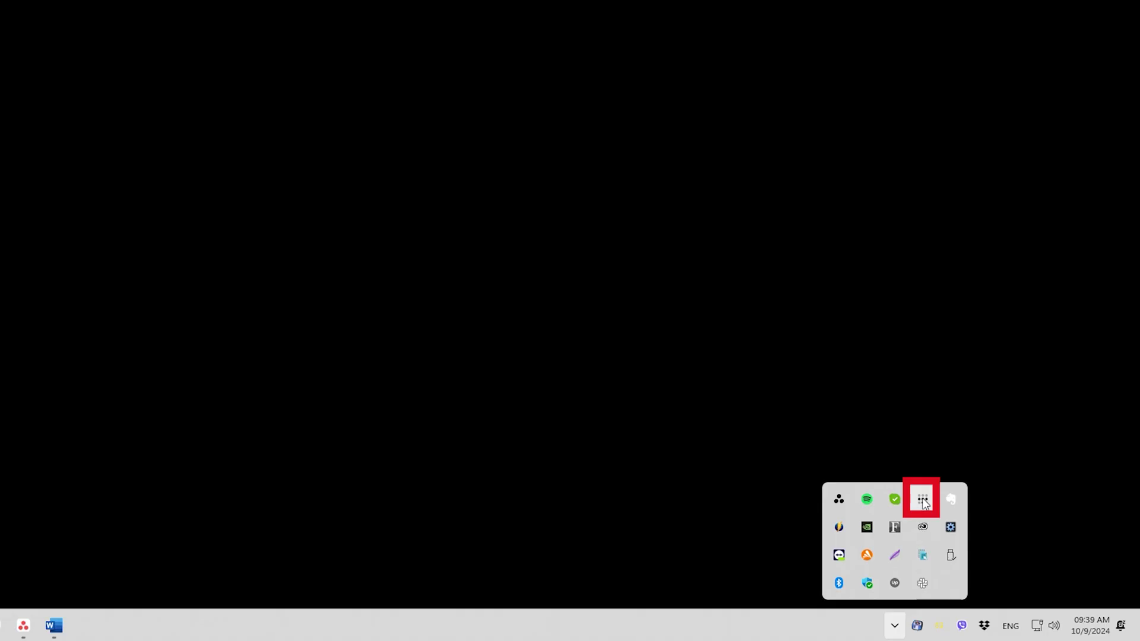
pyautogui.click(922, 497)
pyautogui.moveTo(906, 428)
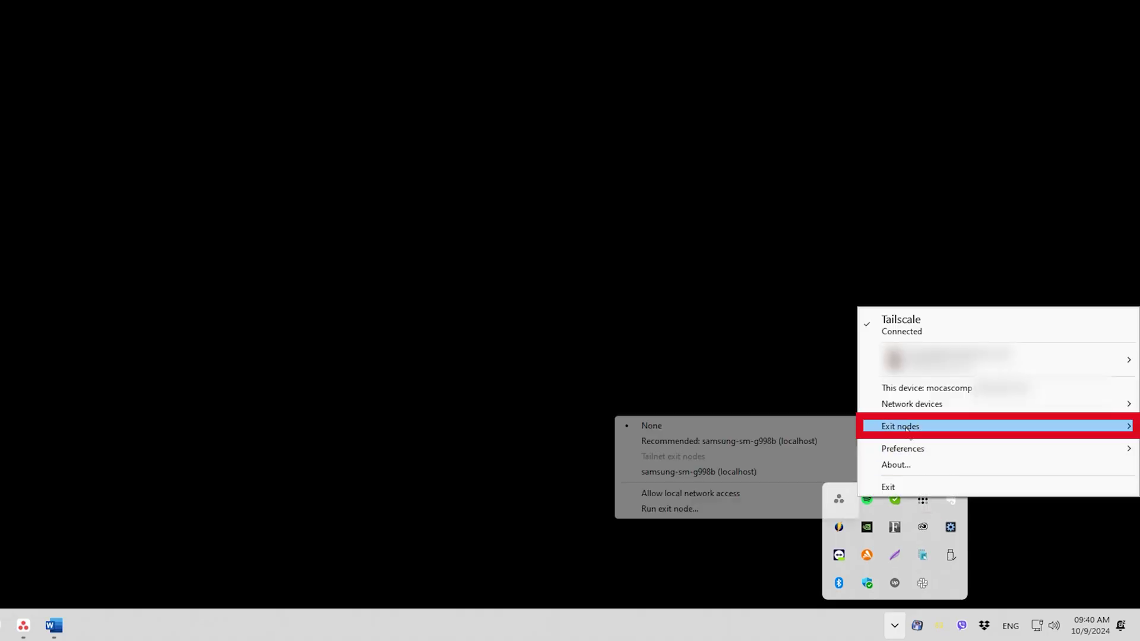
# - Set samsung-sm-g998b as the PC's exit node from the tray menu
pyautogui.click(694, 472)
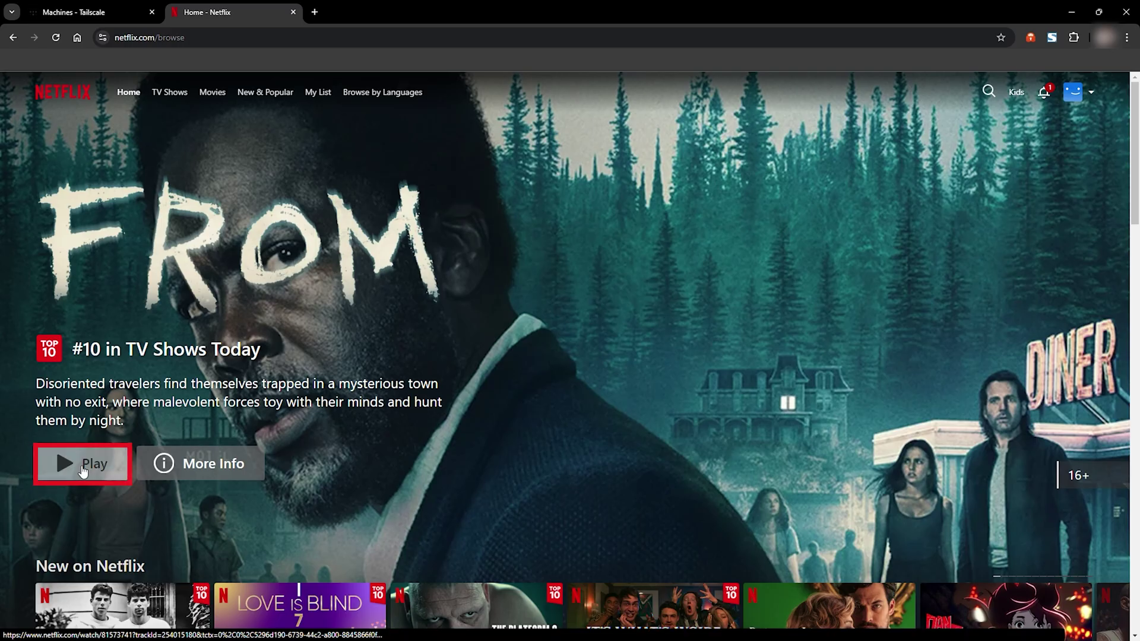
# - Play the episode of From on Netflix
pyautogui.click(83, 471)
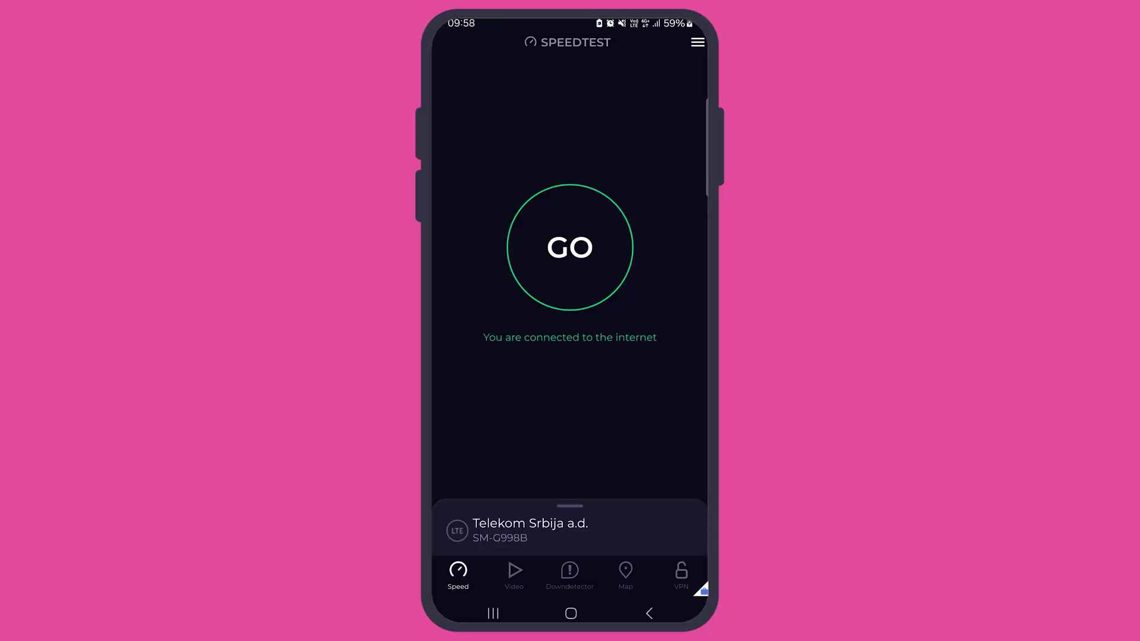
# - Run speed tests in the phone's Speedtest app and on speedtest.net on the PC
pyautogui.click(562, 246)
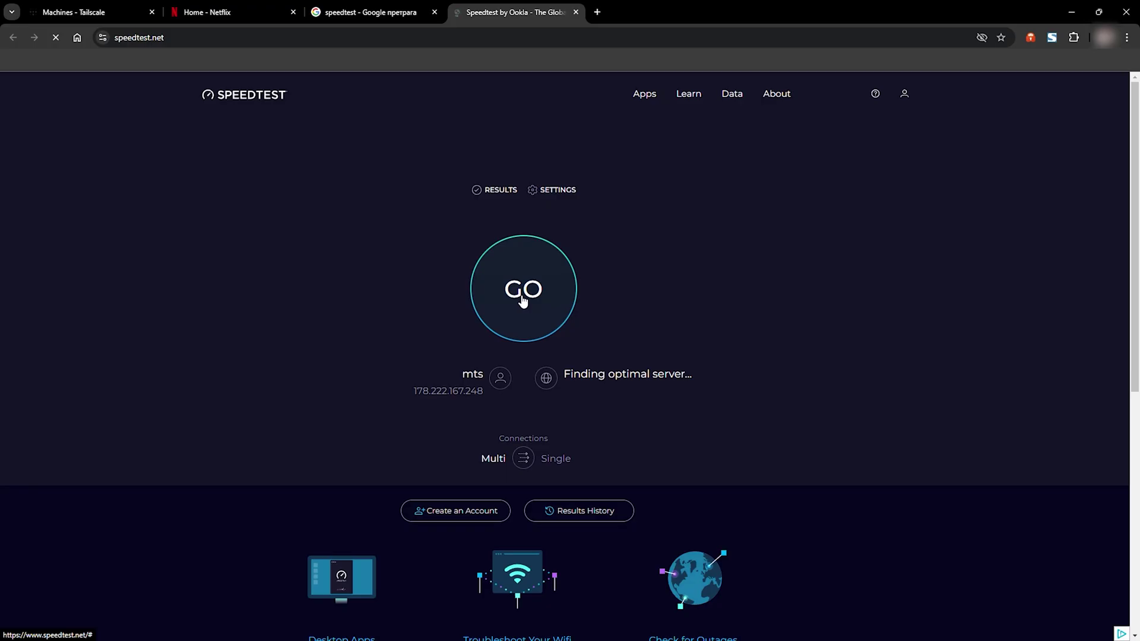
pyautogui.click(522, 290)
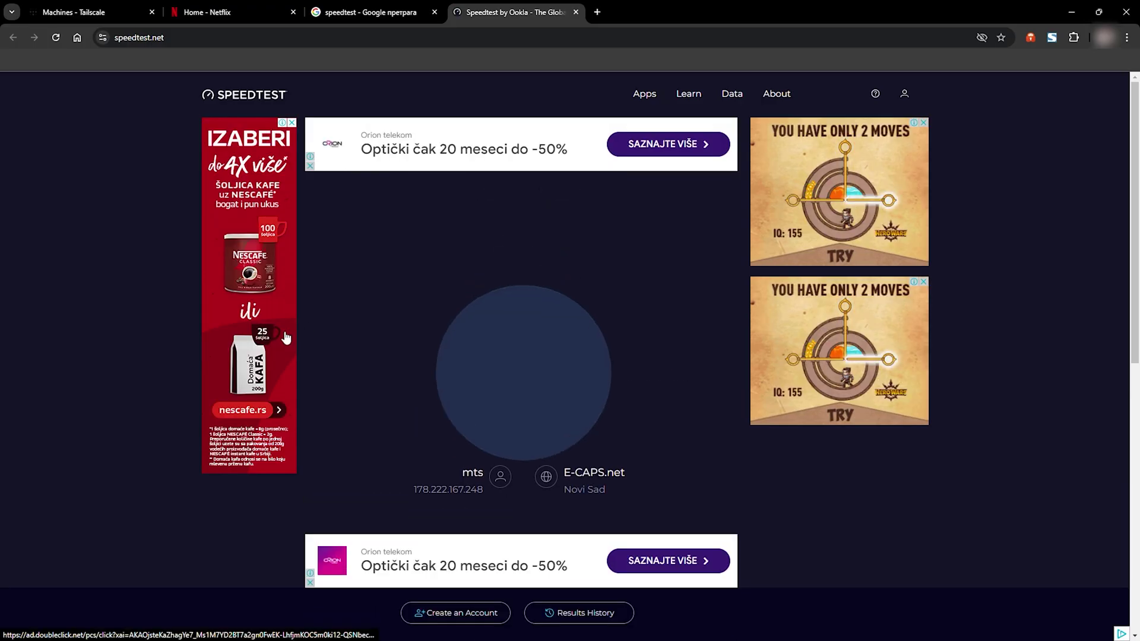